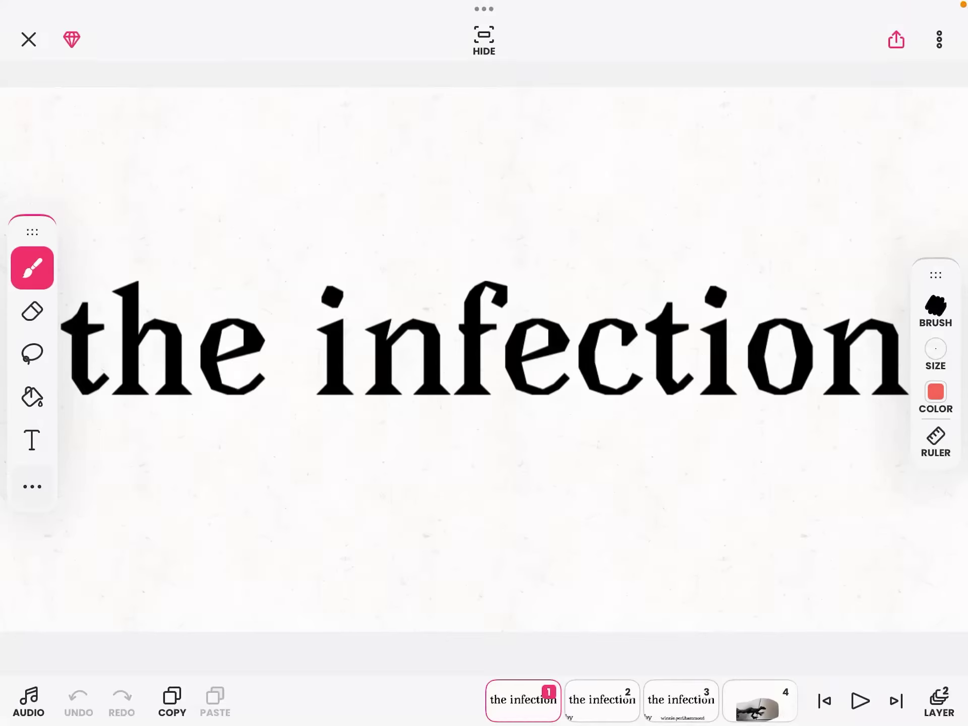
# - Step to title frames 2 and 3, showing the 'by' text and the author credit
pyautogui.click(602, 700)
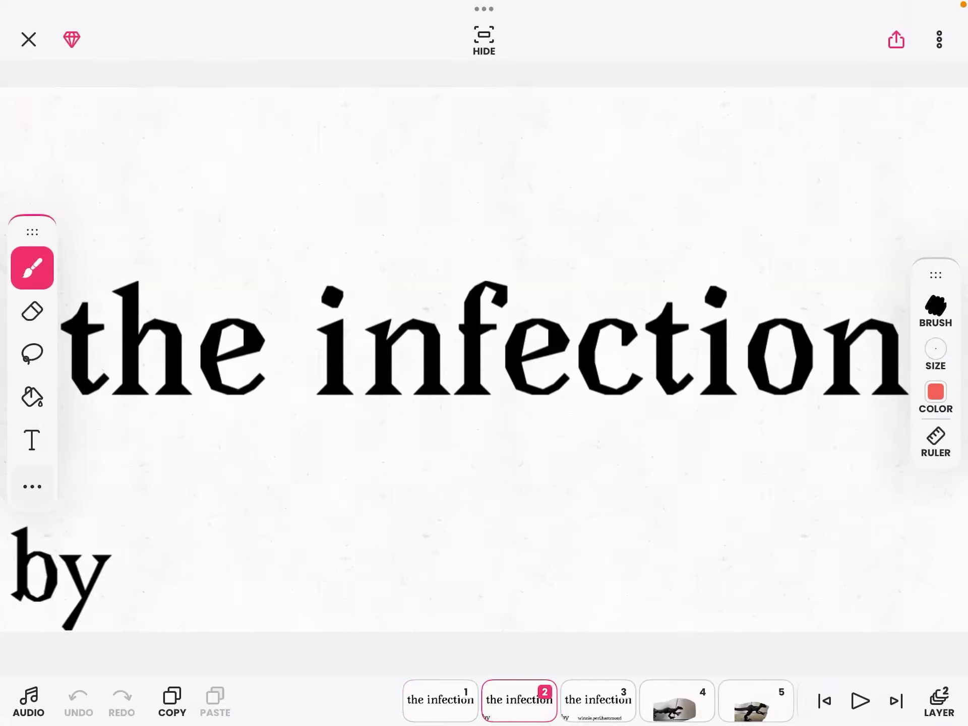
pyautogui.click(589, 700)
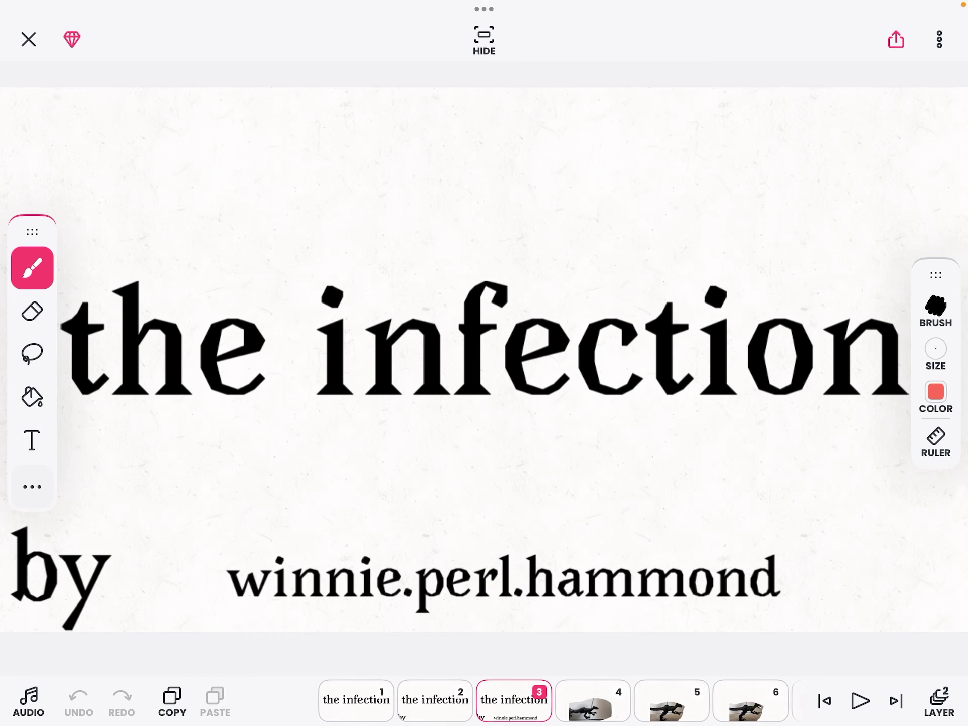
# - Go to frames 4 and 5, then flip between frames 5 and 6 to compare the mouth
pyautogui.click(581, 700)
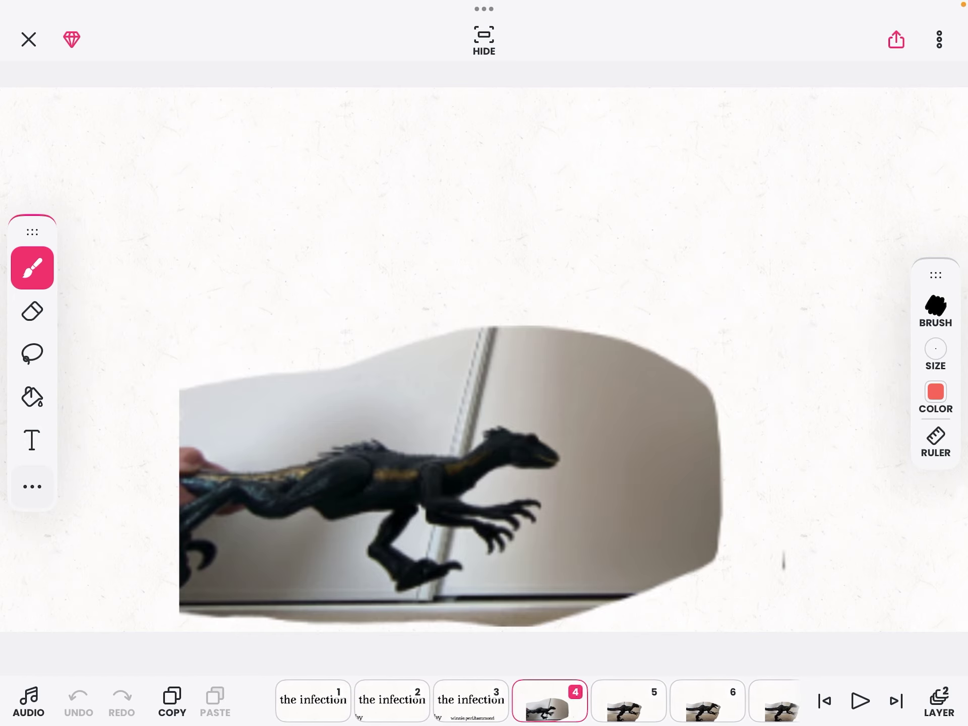
pyautogui.click(581, 700)
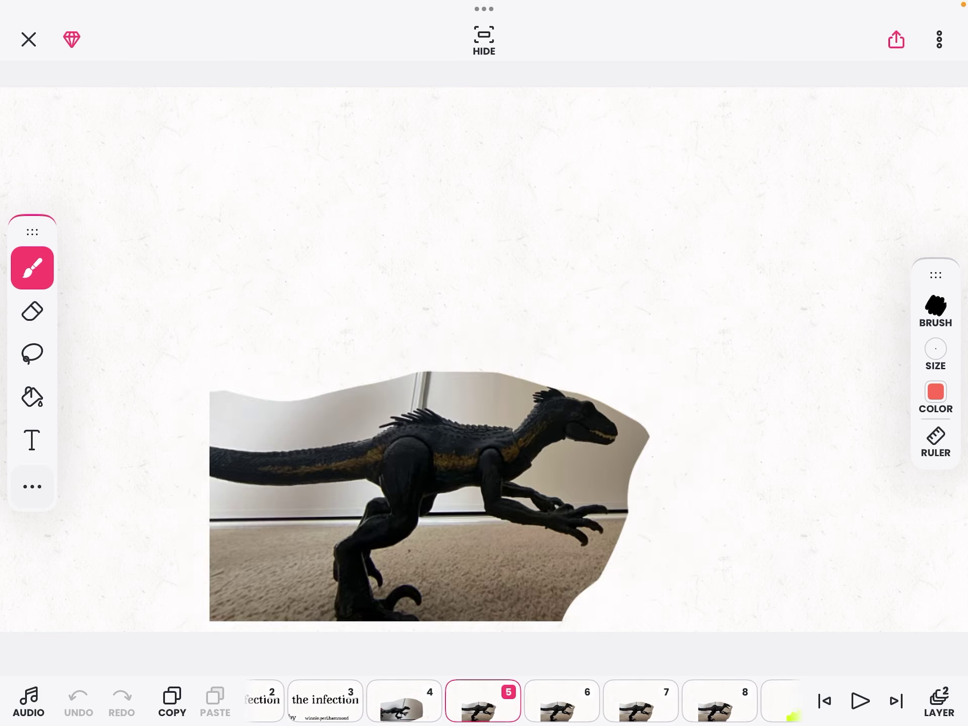
pyautogui.click(584, 703)
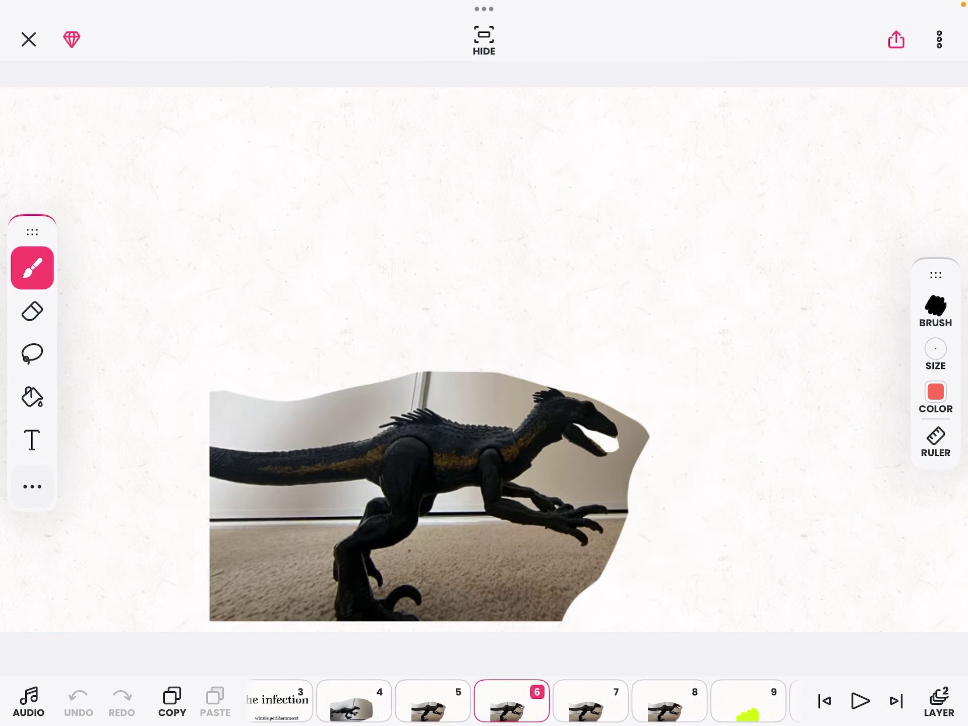
pyautogui.click(432, 702)
pyautogui.click(572, 702)
pyautogui.click(469, 702)
pyautogui.click(545, 703)
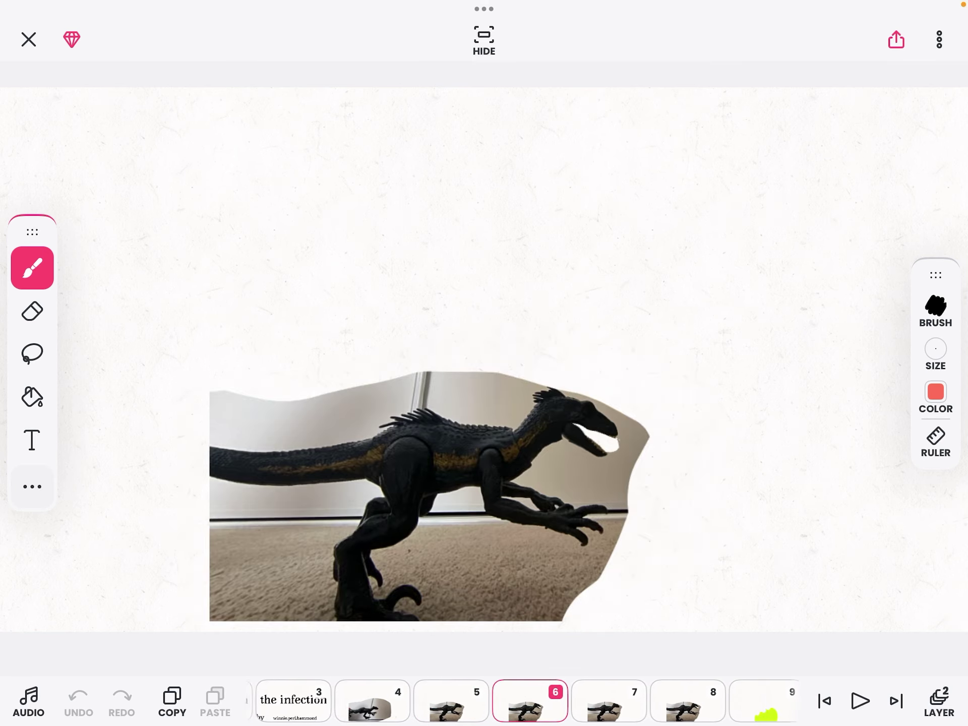
pyautogui.click(484, 702)
# - Advance through frames 7 to 11, comparing 7 with 8 and passing frame 9's green blob
pyautogui.click(563, 702)
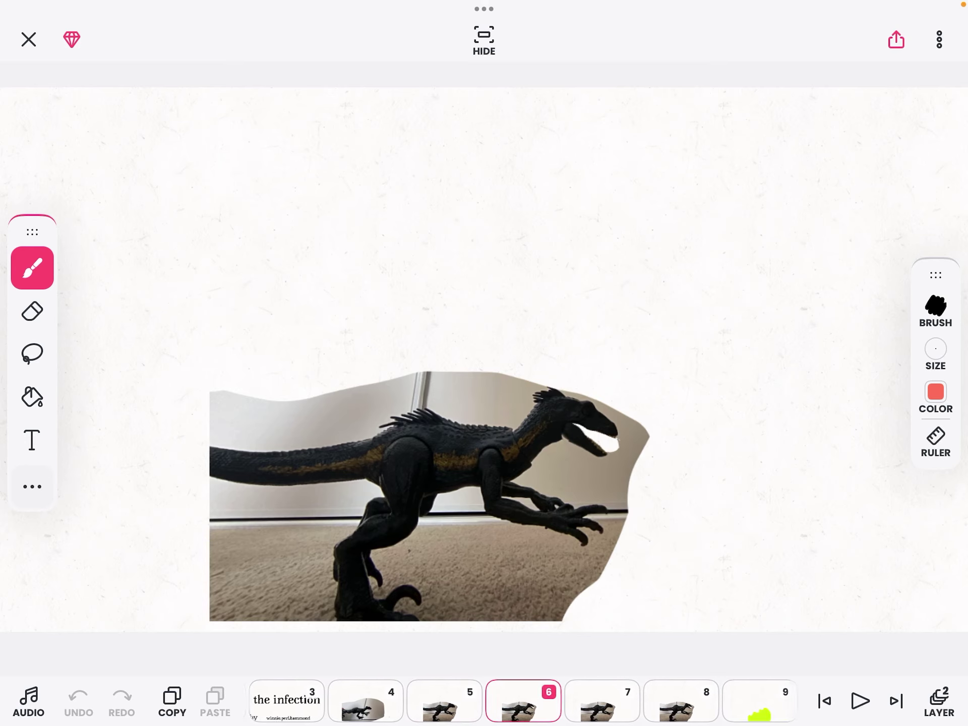
pyautogui.click(573, 702)
pyautogui.click(621, 704)
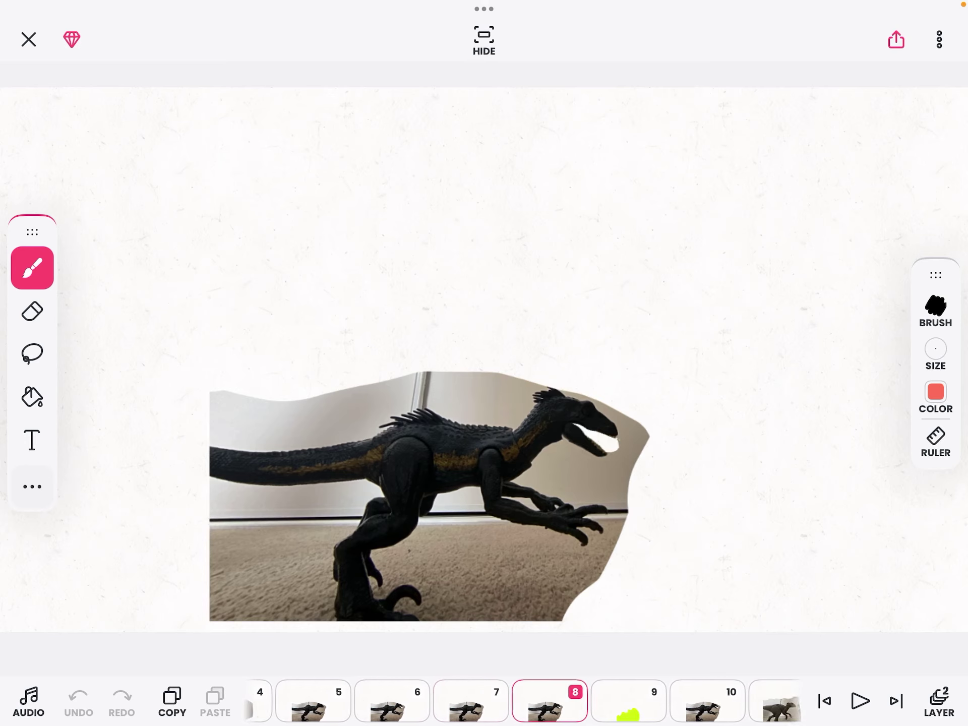
pyautogui.click(481, 704)
pyautogui.click(568, 702)
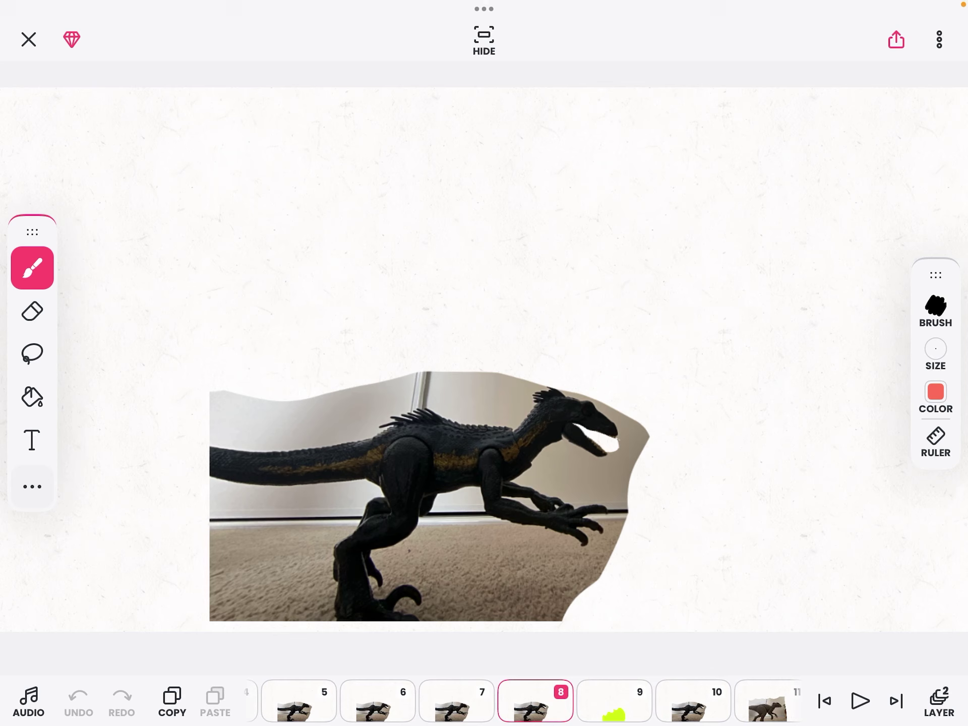
pyautogui.click(612, 702)
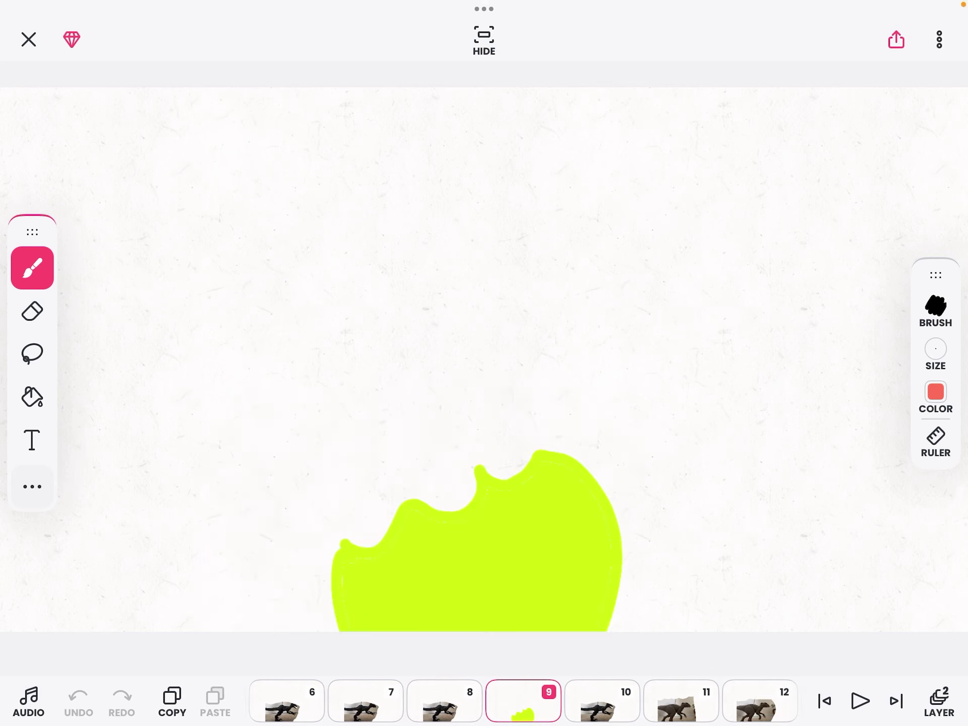
pyautogui.click(573, 702)
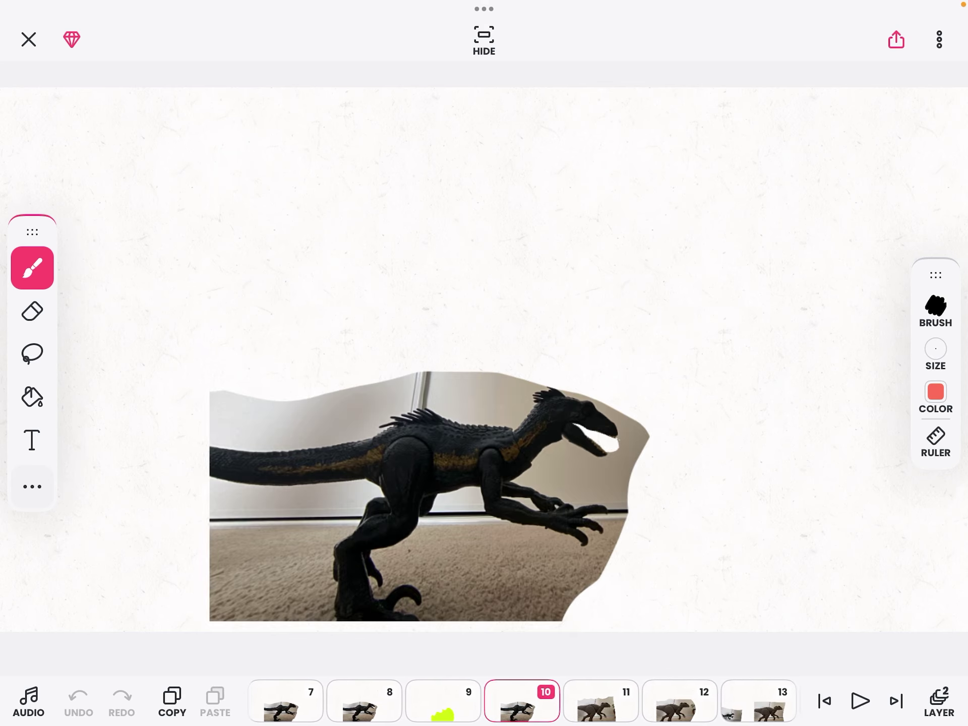
pyautogui.click(565, 702)
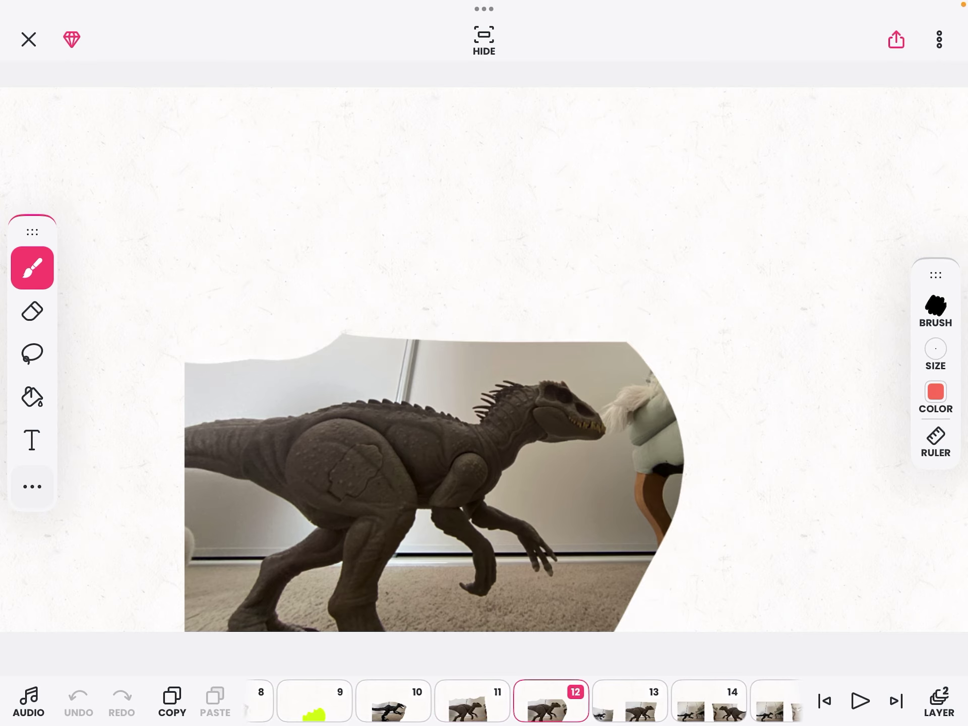
pyautogui.moveTo(559, 702); pyautogui.dragTo(473, 702)
pyautogui.moveTo(666, 702); pyautogui.dragTo(525, 702)
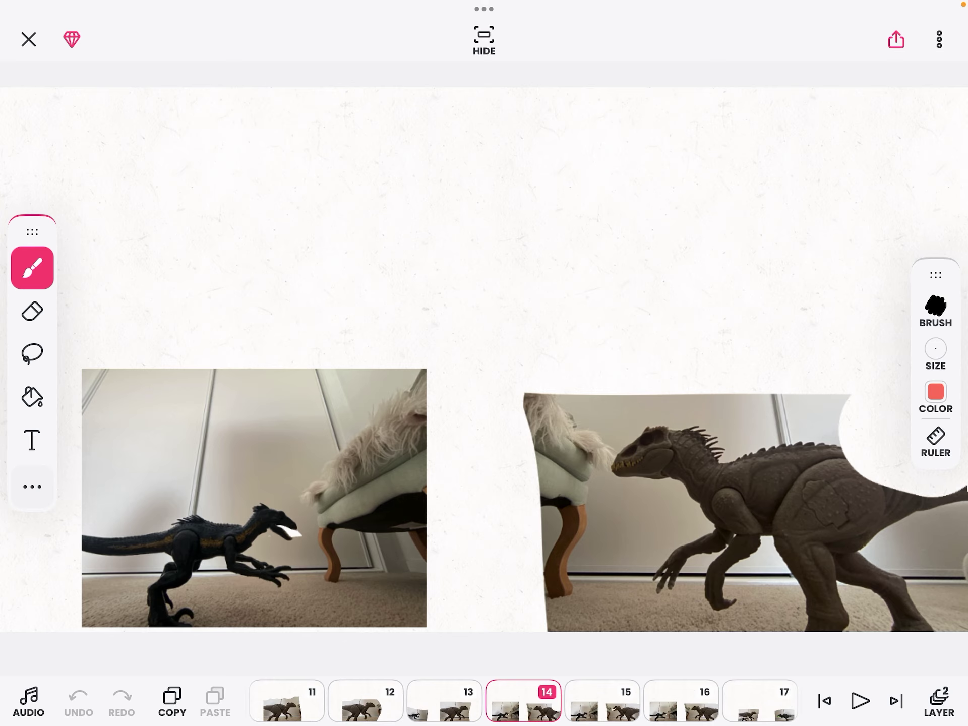
# - Move to frame 15, back to 14, return to 15, then on to frame 16
pyautogui.moveTo(605, 702); pyautogui.dragTo(507, 703)
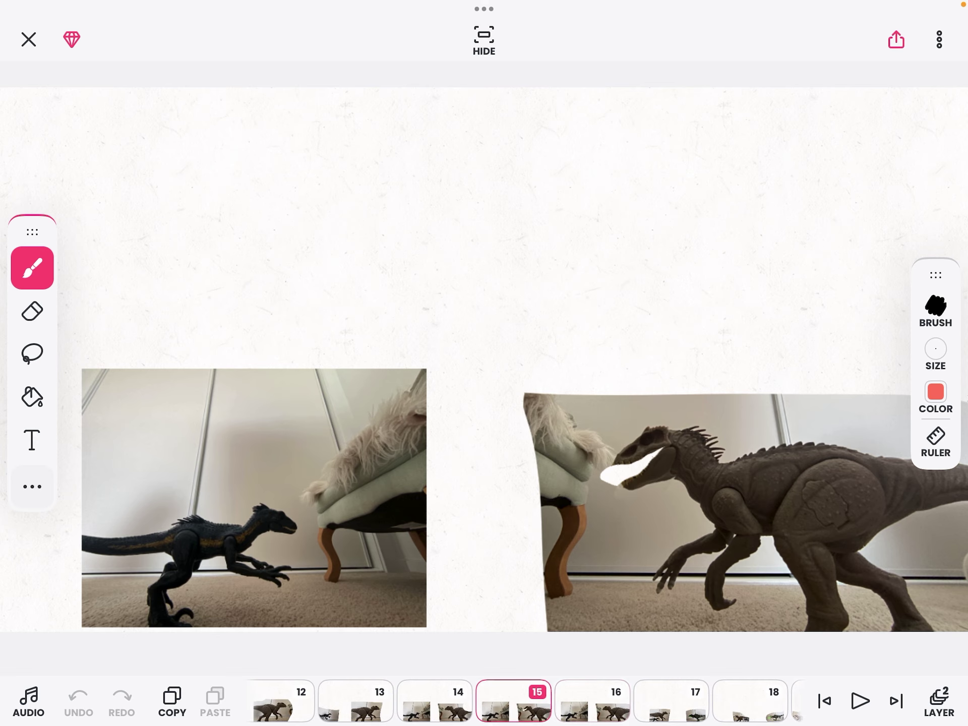
pyautogui.moveTo(424, 702); pyautogui.dragTo(502, 702)
pyautogui.click(581, 702)
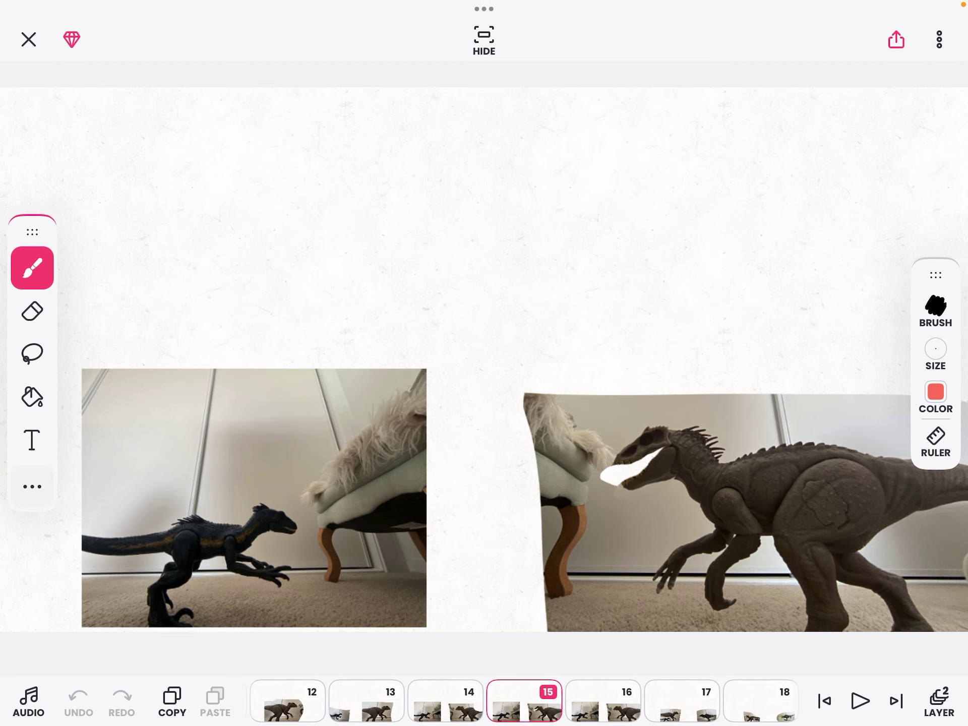
pyautogui.click(603, 701)
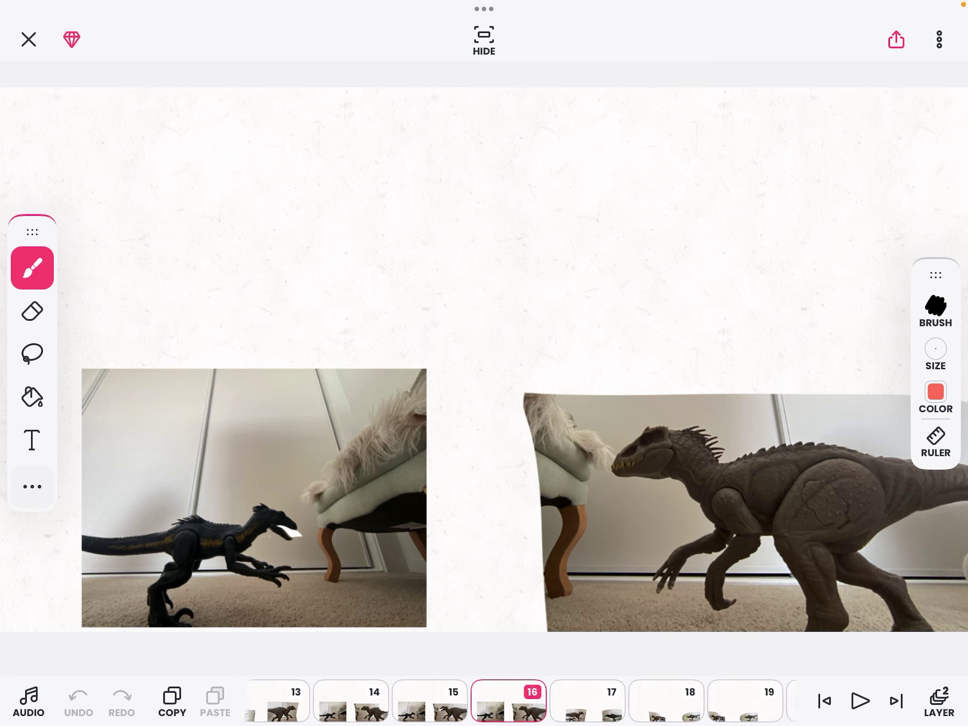
# - Step forward through frames 18 and 19 to frame 21's three-photo scene
pyautogui.moveTo(508, 701)
pyautogui.mouseDown()
pyautogui.moveTo(545, 702)
pyautogui.moveTo(469, 701)
pyautogui.mouseUp()
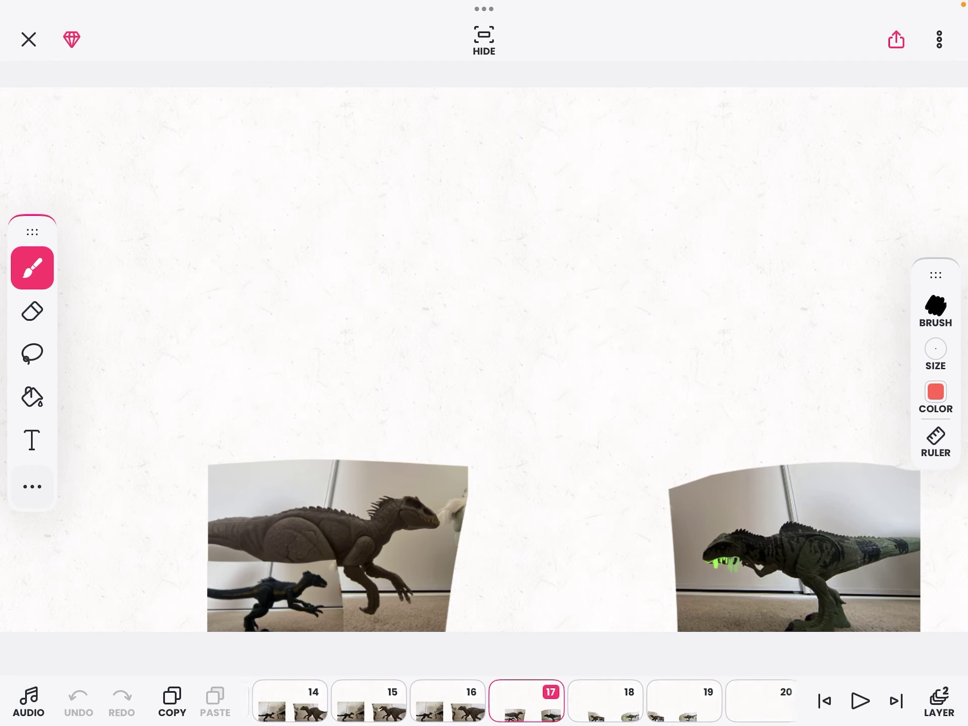
pyautogui.moveTo(530, 702); pyautogui.dragTo(451, 701)
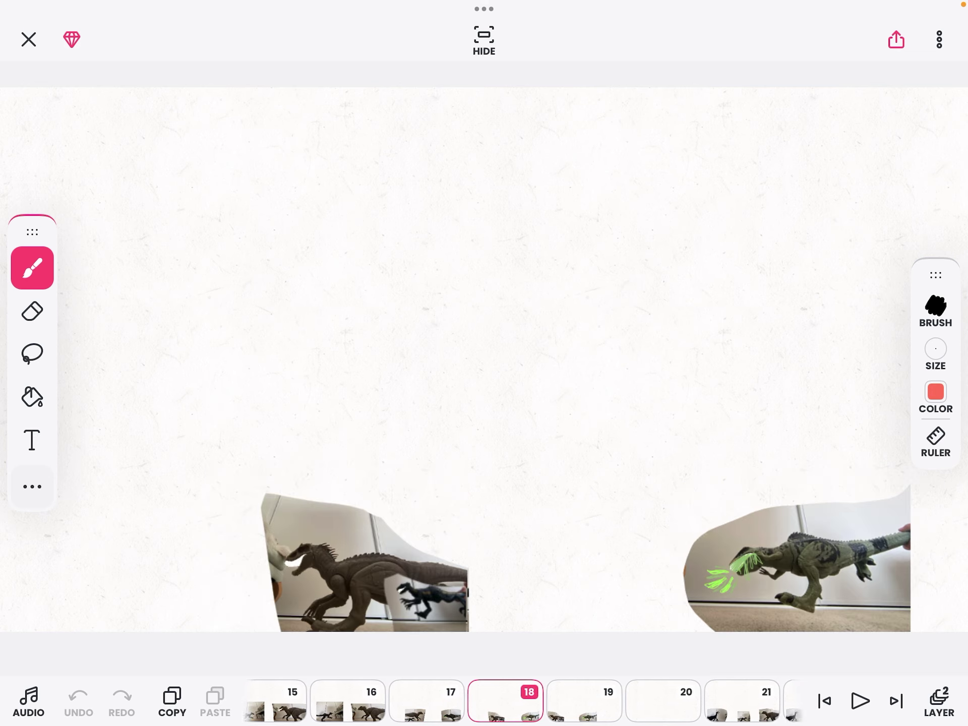
pyautogui.moveTo(529, 701); pyautogui.dragTo(455, 702)
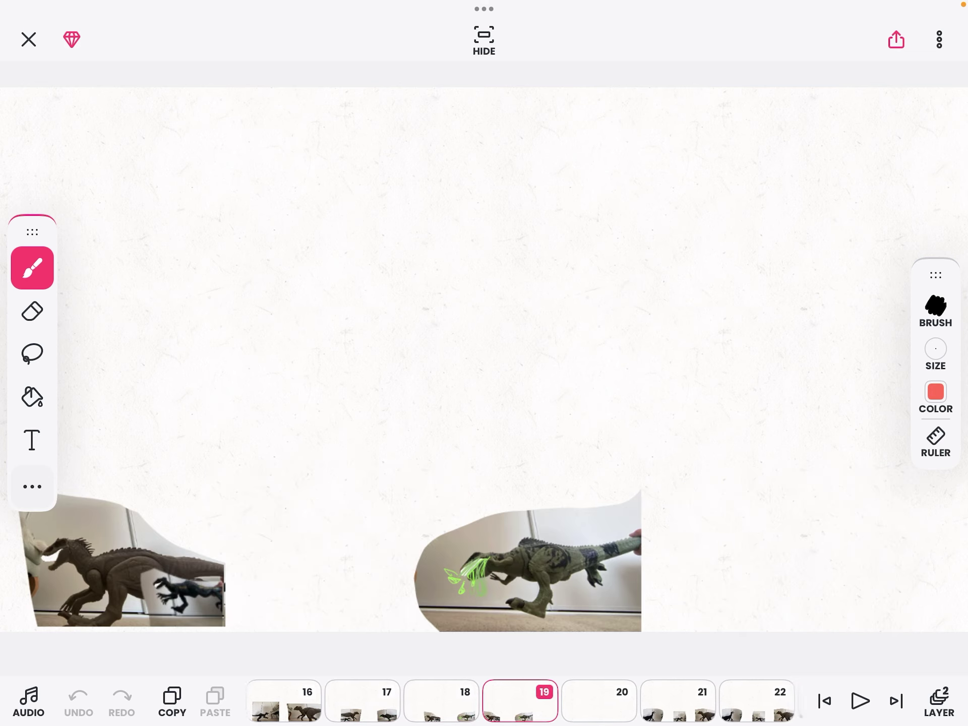
pyautogui.moveTo(530, 701); pyautogui.dragTo(390, 702)
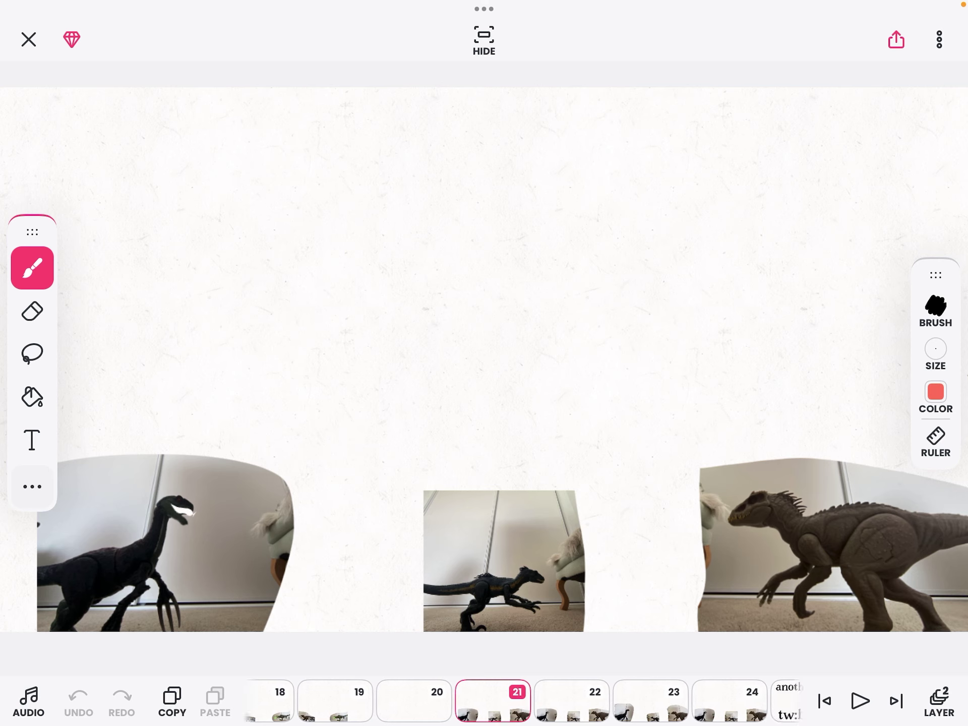
# - Step through frames 22–24, revisit 23 and 24, and land on frame 25's title card
pyautogui.moveTo(605, 702); pyautogui.dragTo(540, 702)
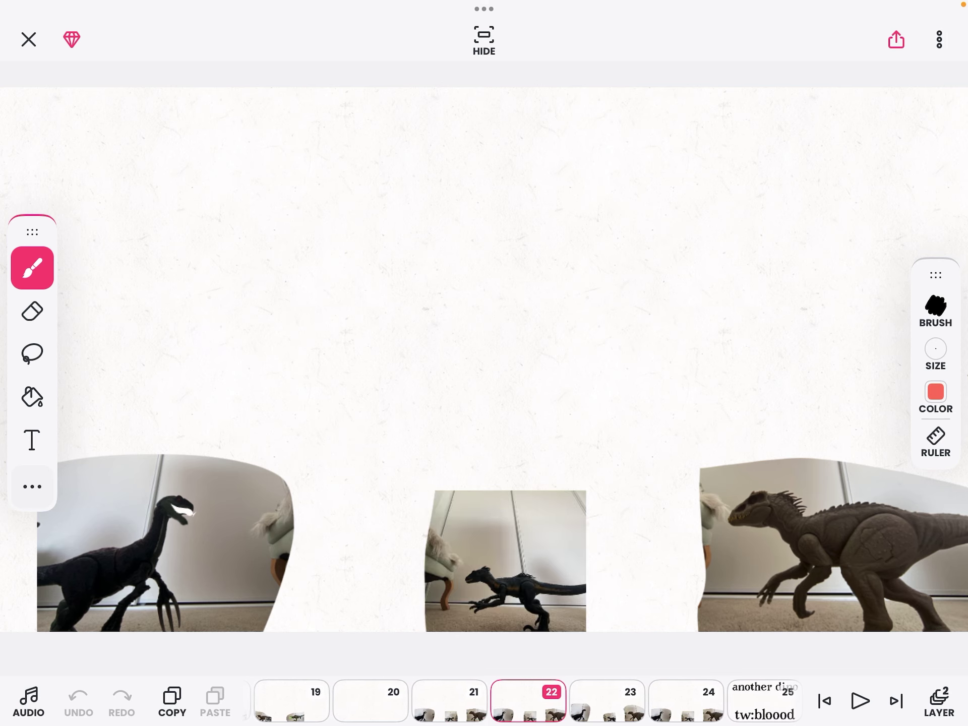
pyautogui.moveTo(605, 701); pyautogui.dragTo(530, 701)
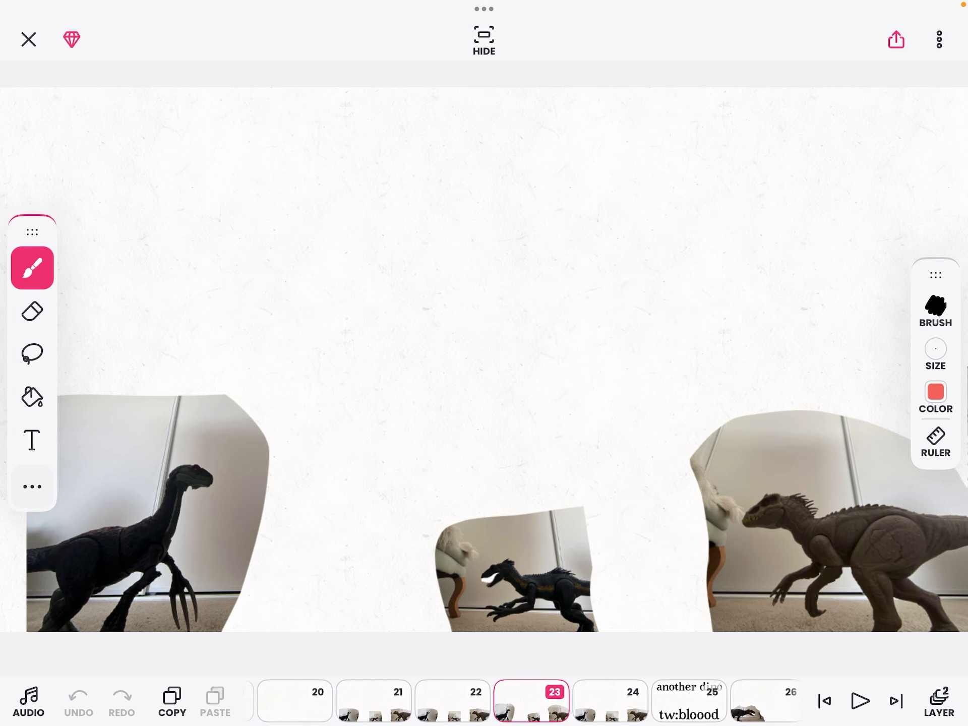
pyautogui.moveTo(530, 701); pyautogui.dragTo(484, 702)
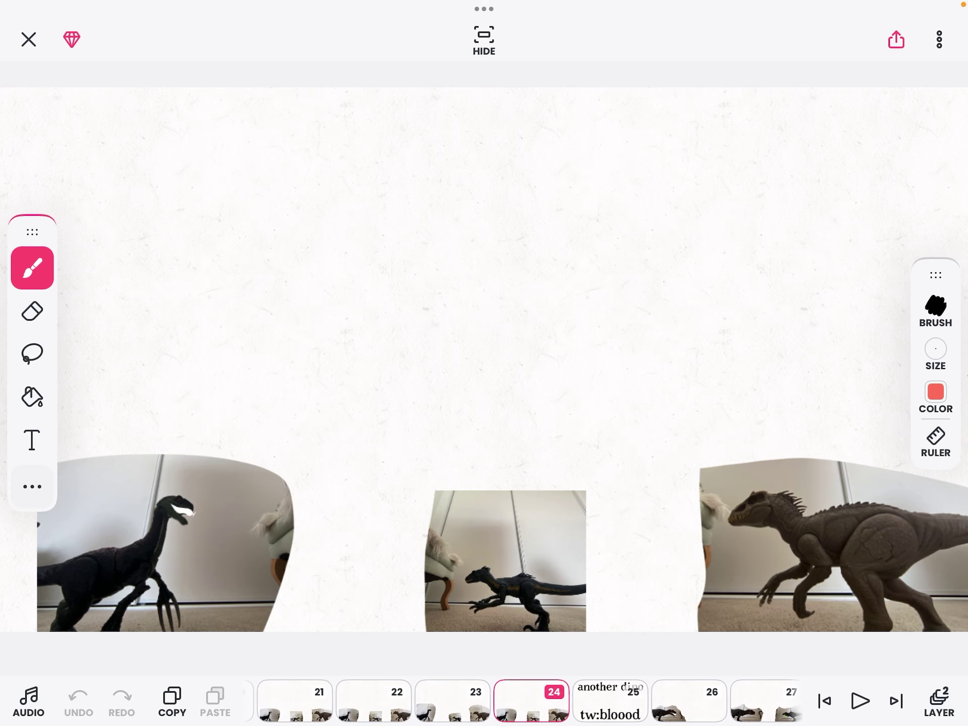
pyautogui.moveTo(485, 702); pyautogui.dragTo(529, 701)
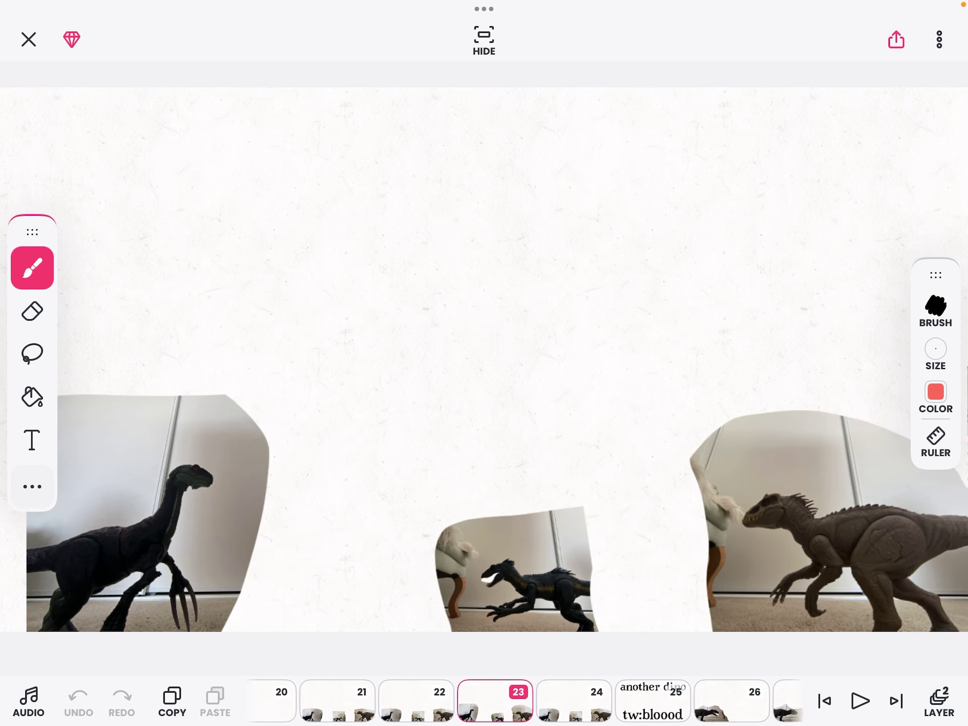
pyautogui.moveTo(530, 701); pyautogui.dragTo(485, 702)
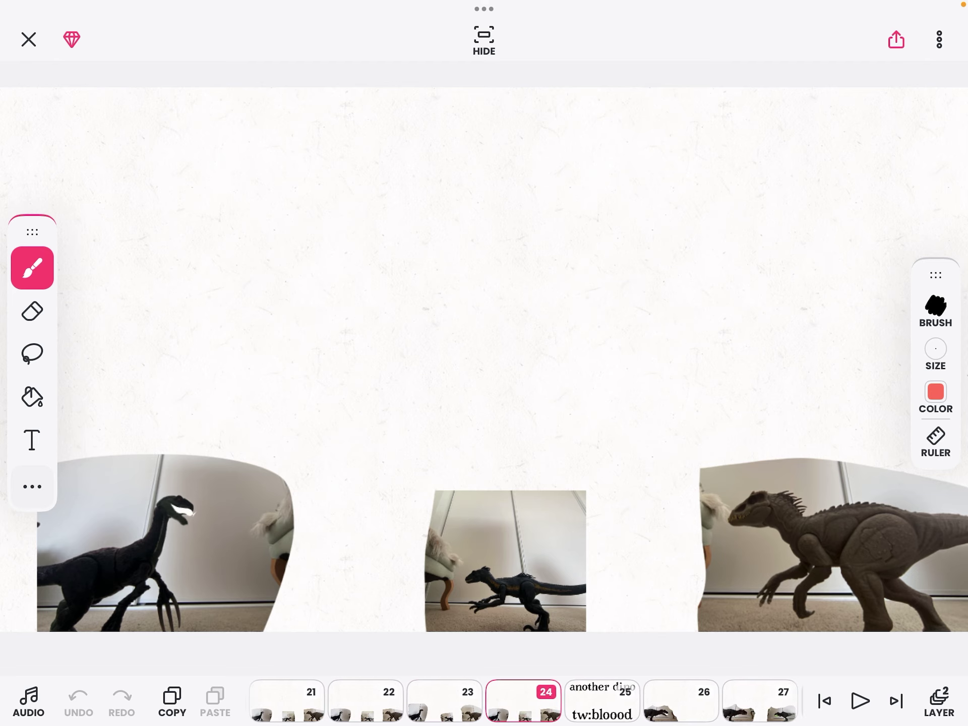
pyautogui.moveTo(603, 701); pyautogui.dragTo(547, 701)
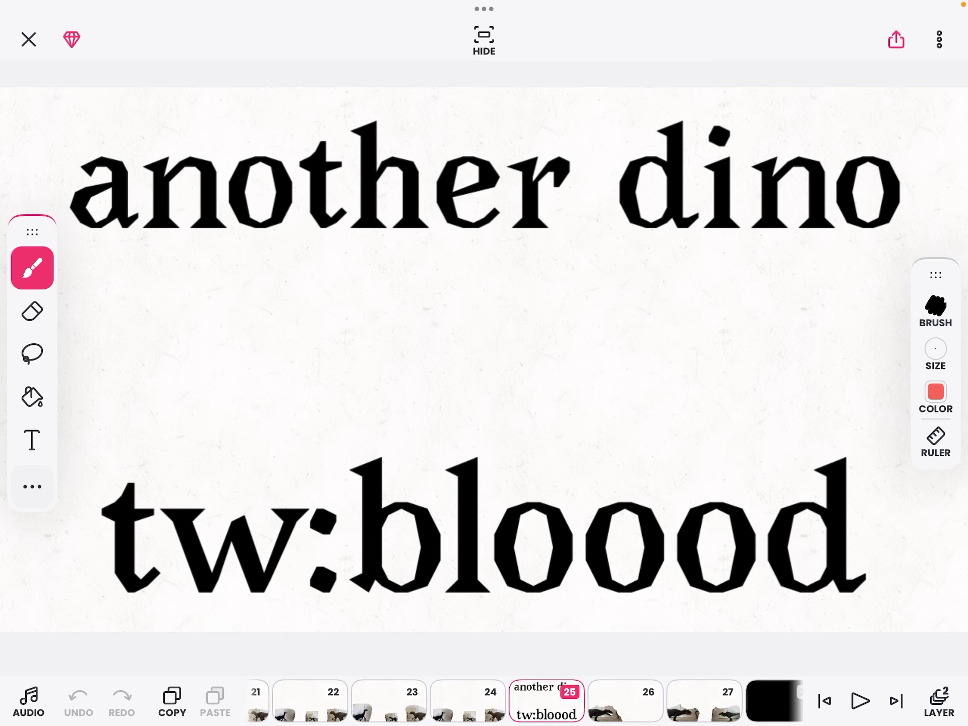
# - Step to frame 27's two-dinosaur scene, then black frame 28, red frame 29, and frame 30
pyautogui.moveTo(548, 701); pyautogui.dragTo(473, 702)
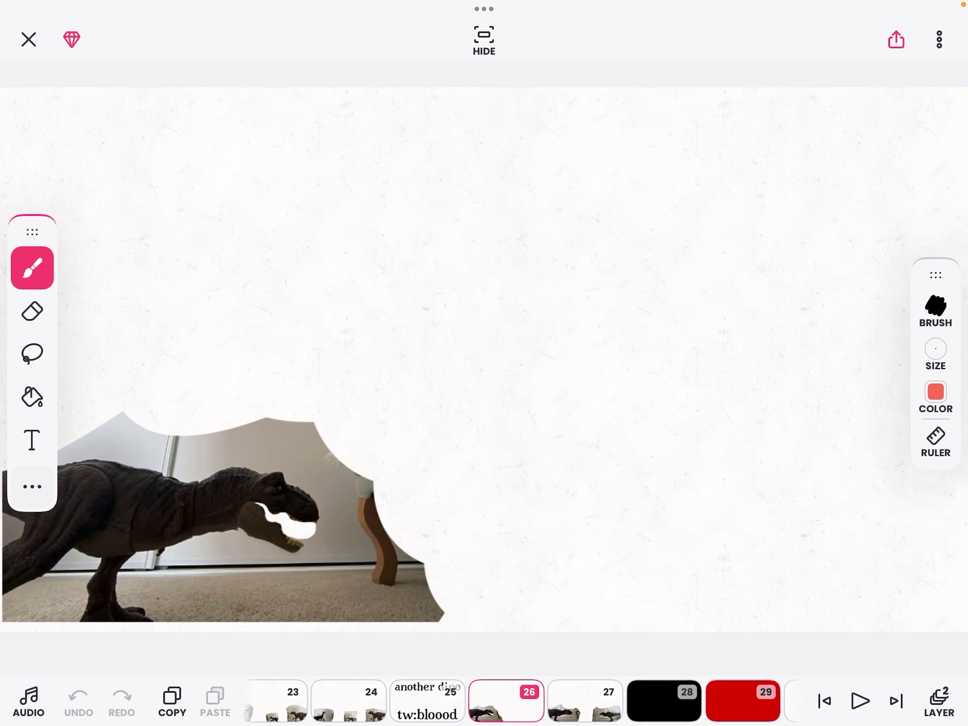
pyautogui.moveTo(585, 701); pyautogui.dragTo(524, 701)
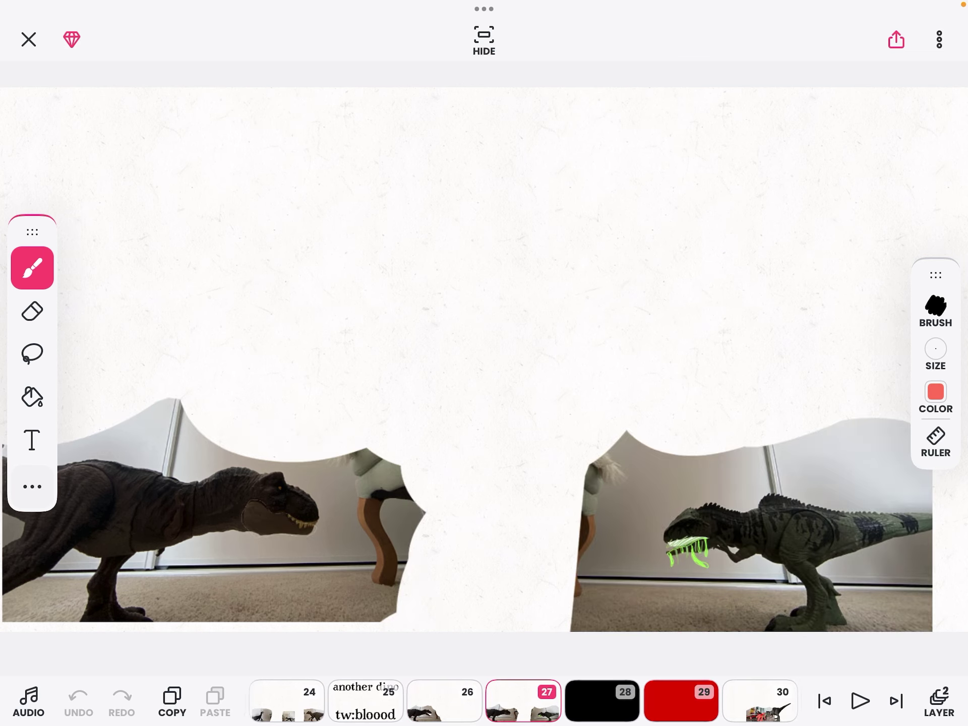
pyautogui.moveTo(603, 701); pyautogui.dragTo(481, 702)
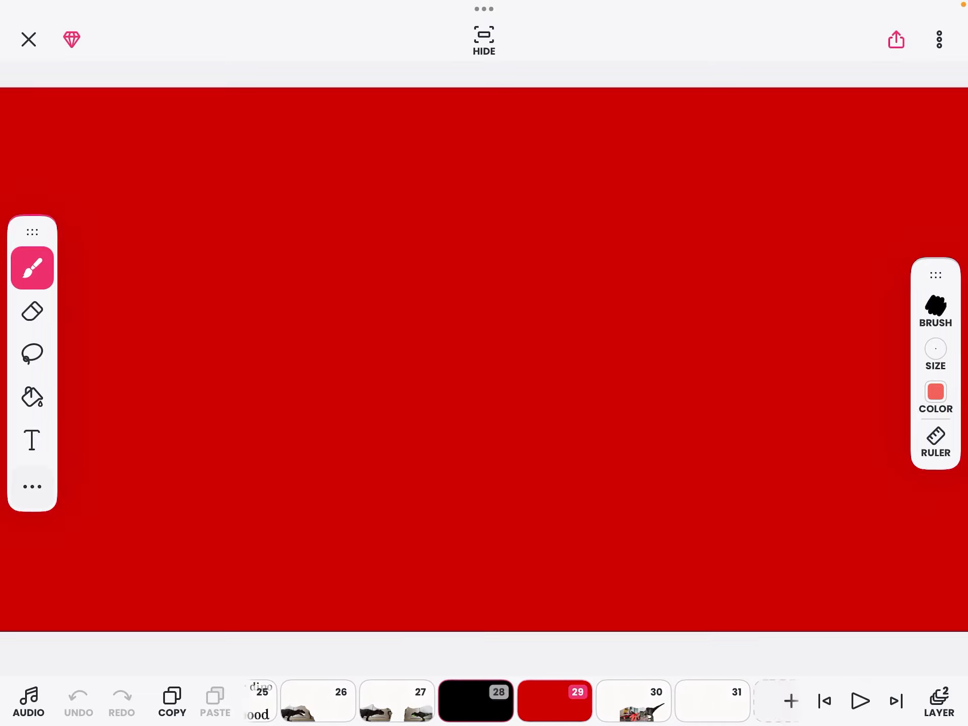
pyautogui.moveTo(484, 701)
pyautogui.mouseDown()
pyautogui.moveTo(540, 702)
pyautogui.moveTo(493, 702)
pyautogui.mouseUp()
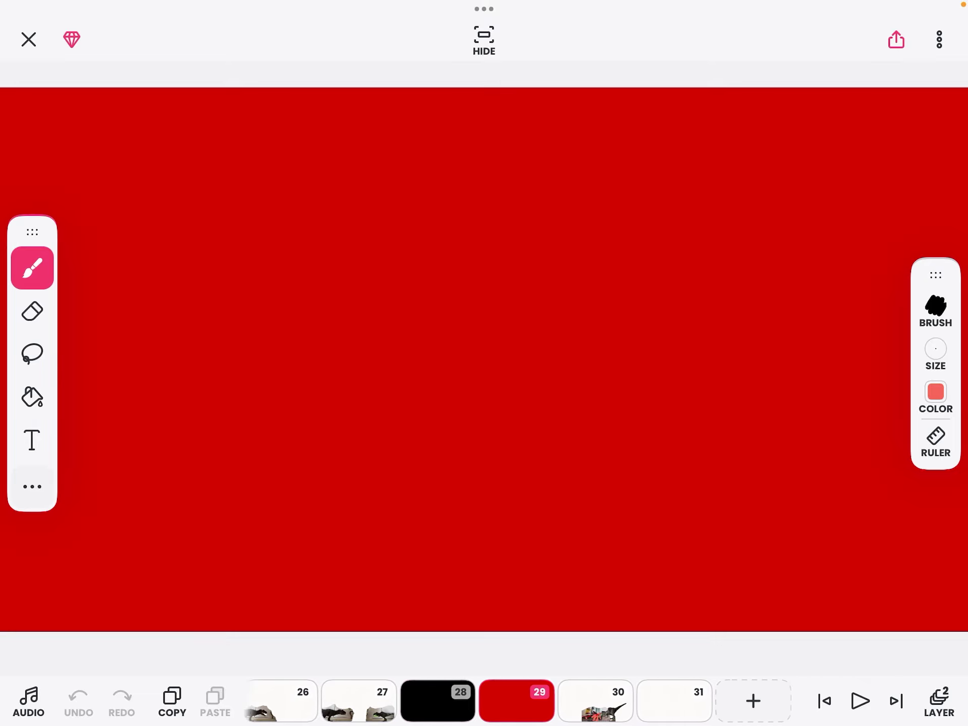
pyautogui.moveTo(598, 702); pyautogui.dragTo(506, 701)
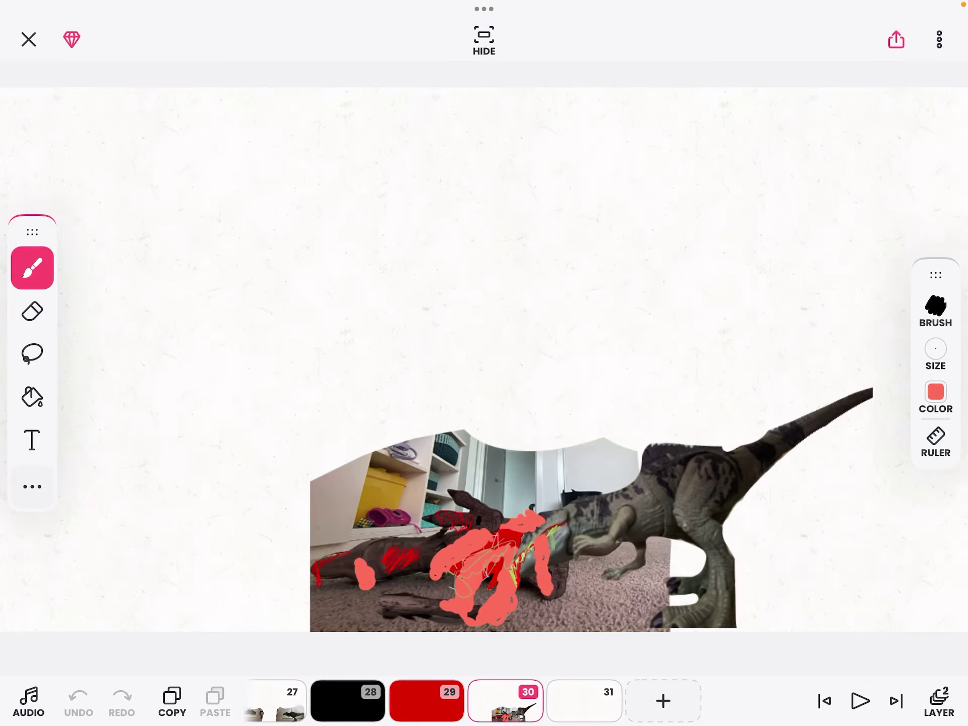